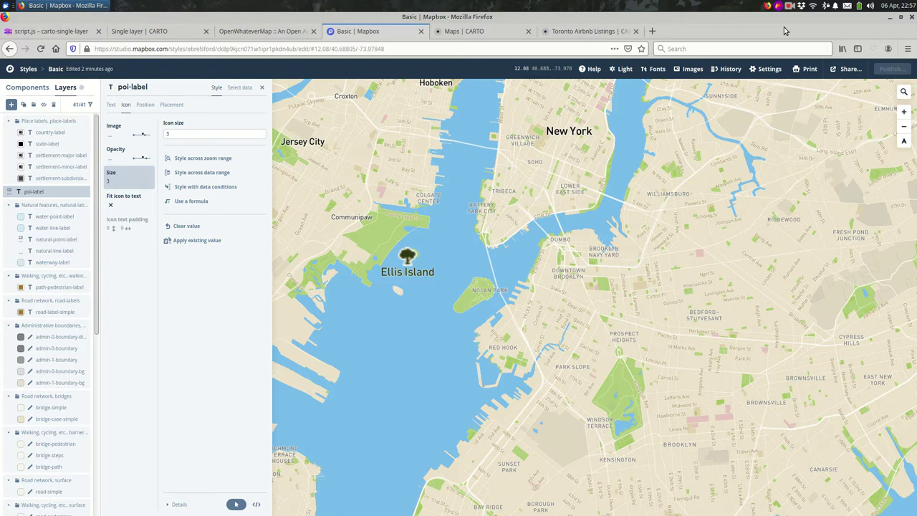
Leave Mapbox Studio's Basic style and go to the dashboard of saved CARTO maps.
click(512, 33)
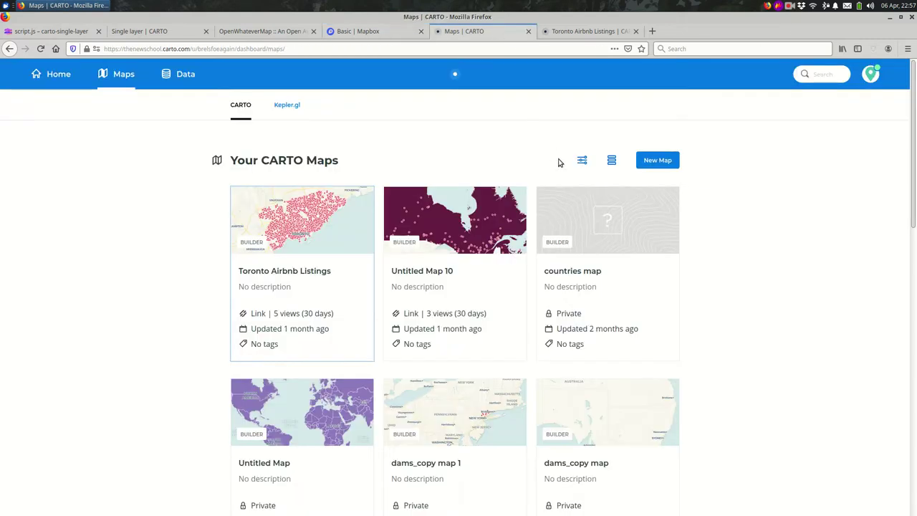
Open the Toronto Airbnb Listings map, return to its layers, and bring up the Positron basemap options.
click(579, 36)
scroll(530, 223, down, 1)
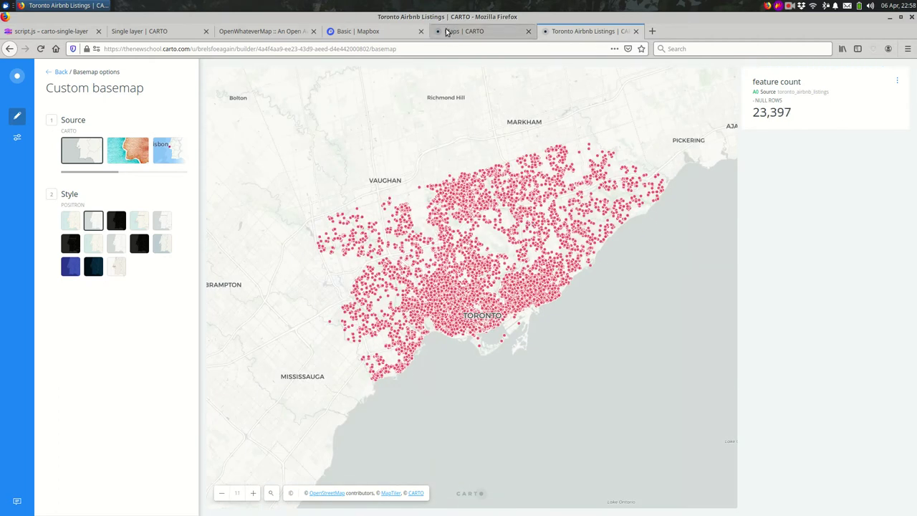
click(365, 31)
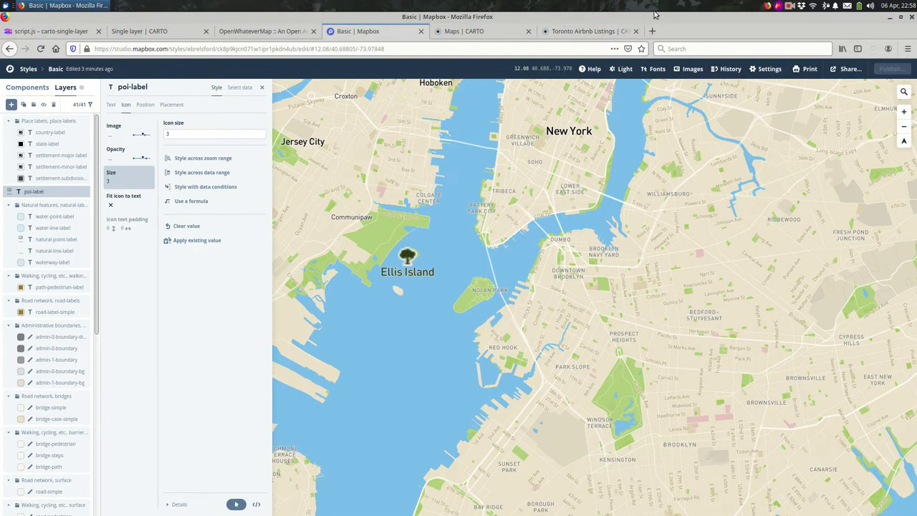
click(606, 31)
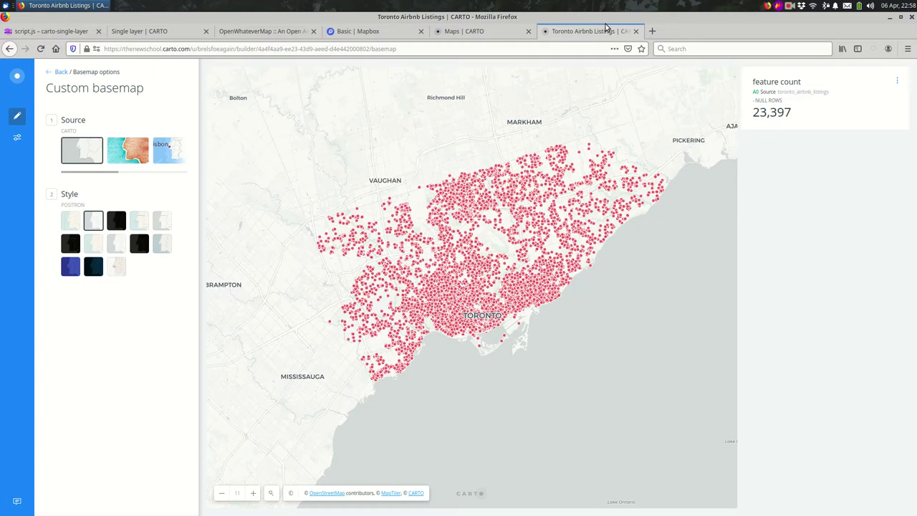
click(57, 72)
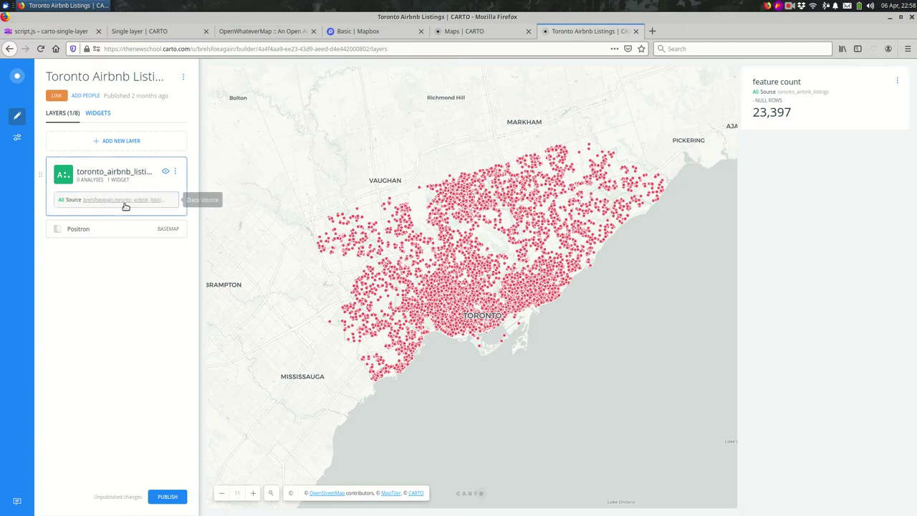
click(119, 230)
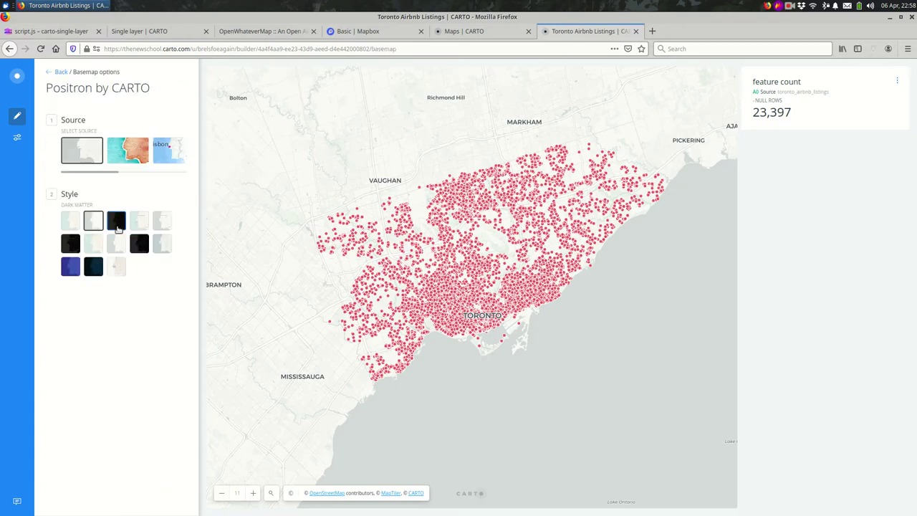
Switch the basemap to Stamen Toner, then pick MAPBOX in the Source carousel.
click(113, 162)
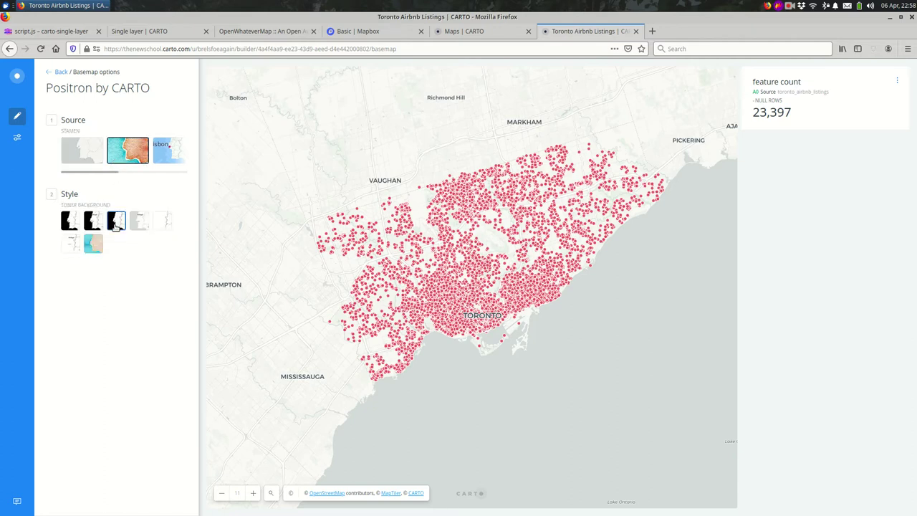
click(115, 220)
scroll(130, 164, right, 2)
scroll(122, 165, right, 3)
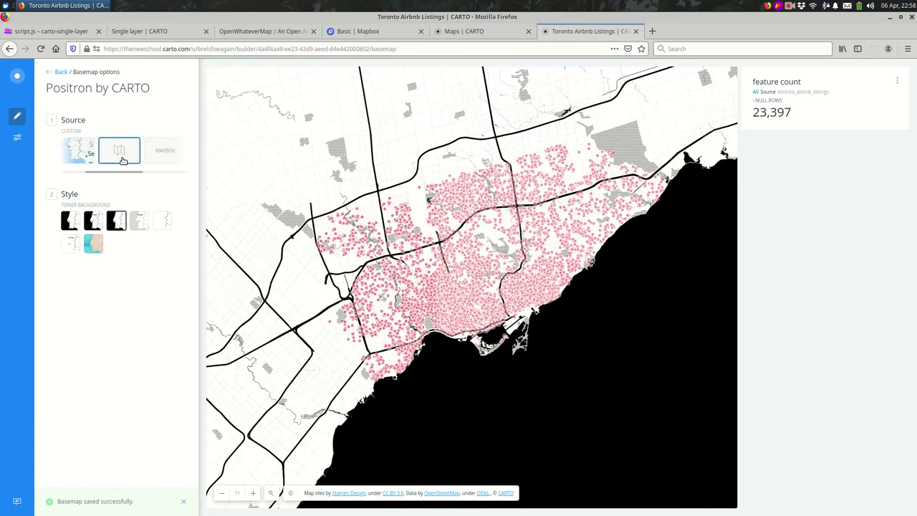
scroll(122, 168, right, 2)
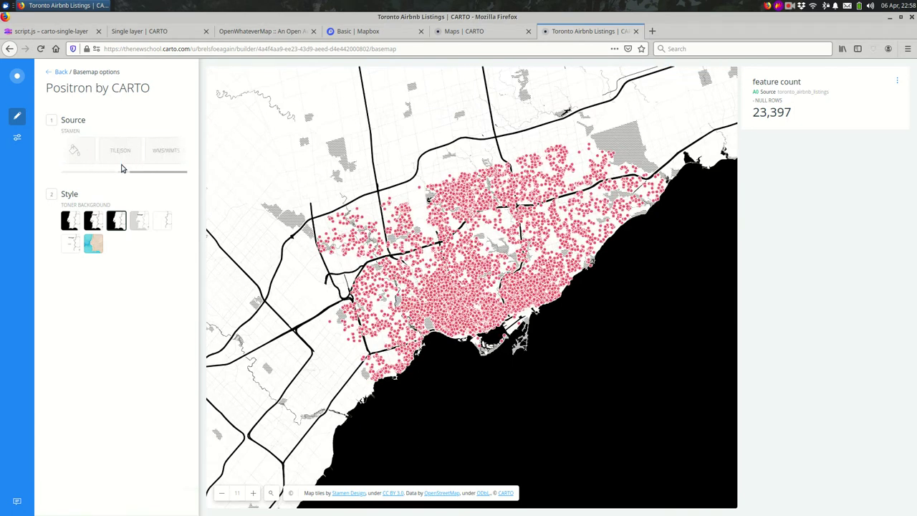
scroll(122, 167, left, 3)
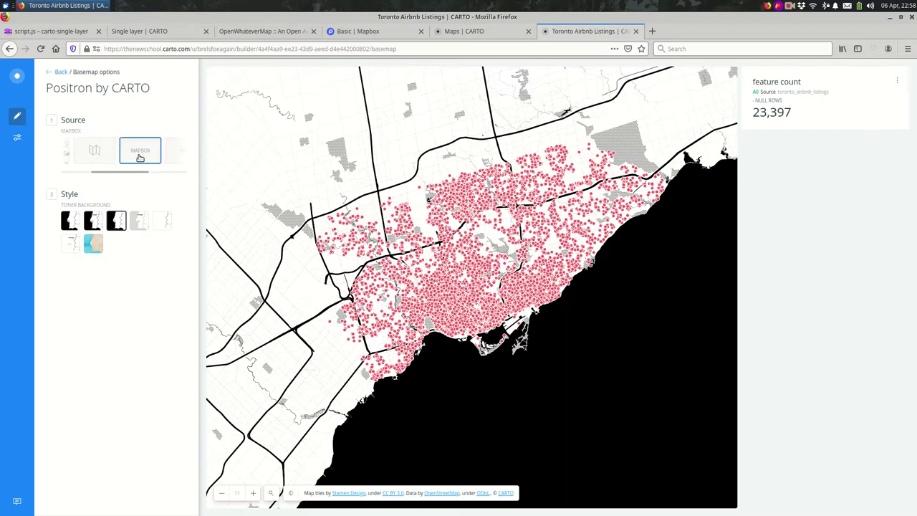
click(139, 152)
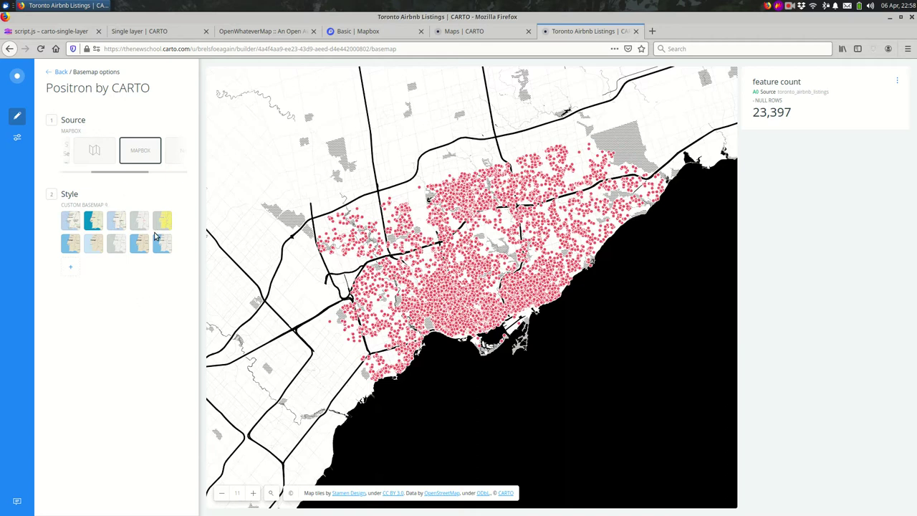
Open CARTO's 'Add a custom basemap' form for Mapbox, then go to Mapbox Studio's Basic style.
click(75, 269)
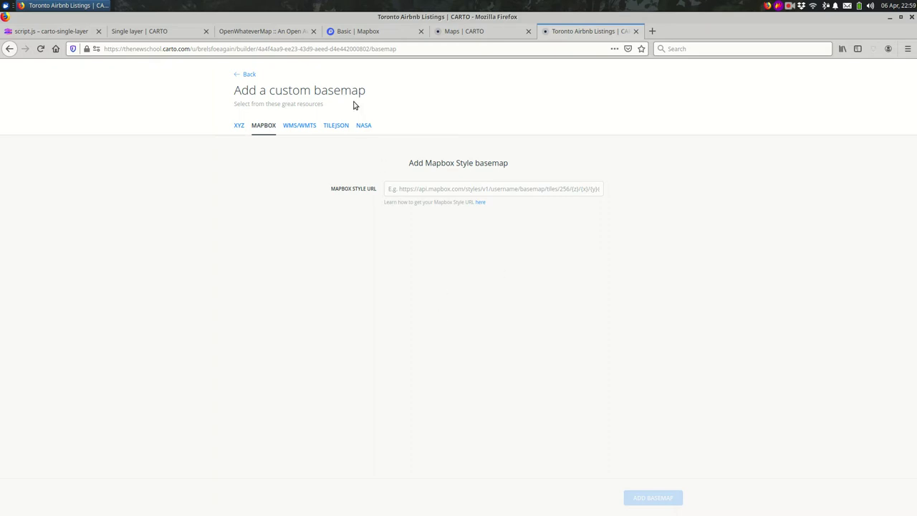
click(351, 31)
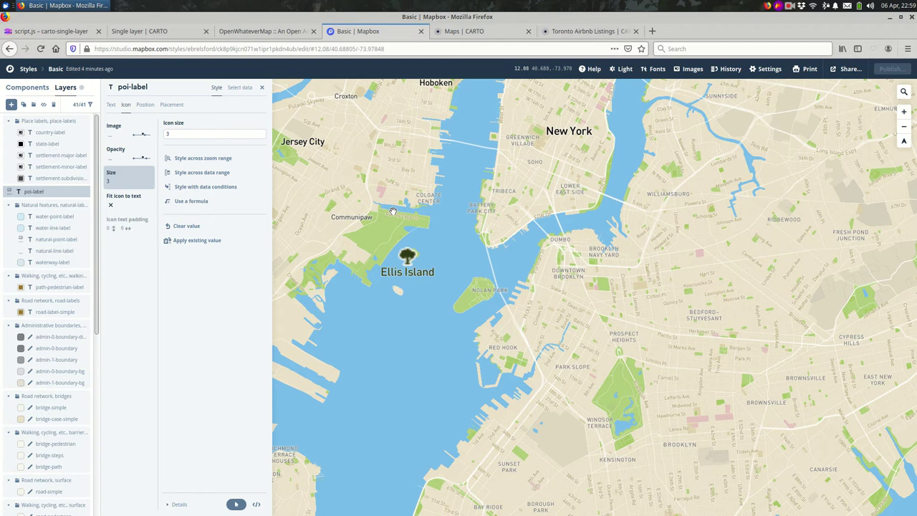
Copy the Basic style's CARTO integration URL under Share > Third party, then go to the styles list.
click(841, 71)
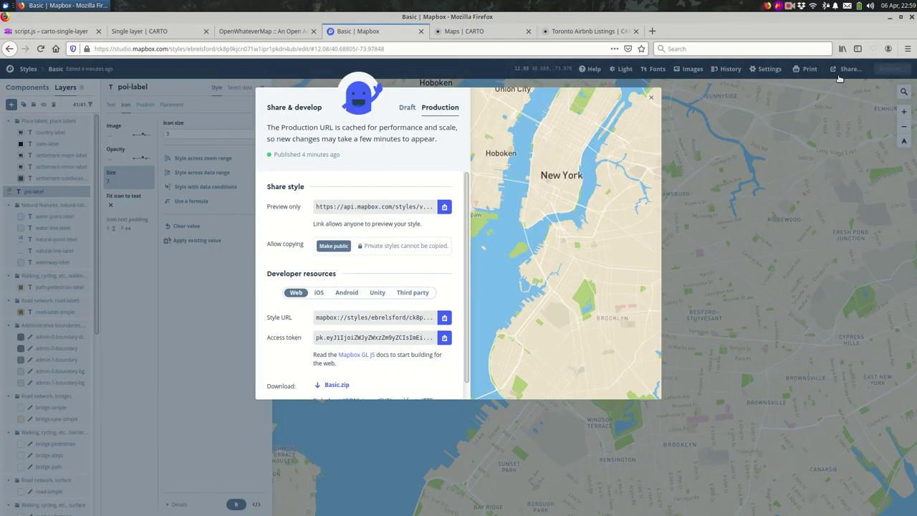
click(428, 294)
click(350, 316)
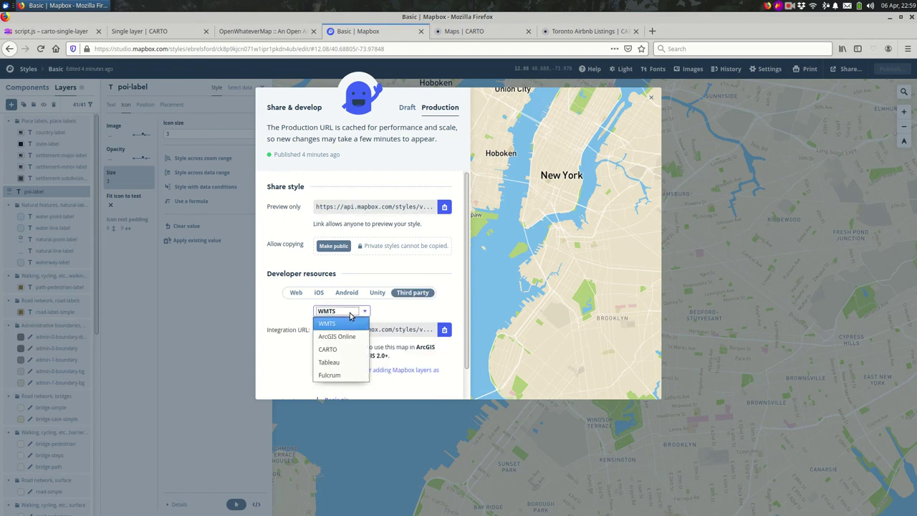
click(348, 350)
click(444, 330)
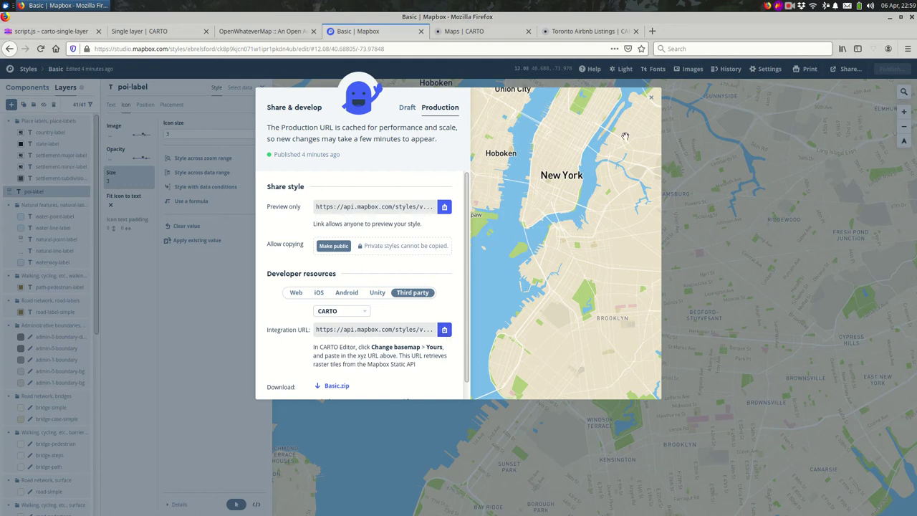
click(652, 100)
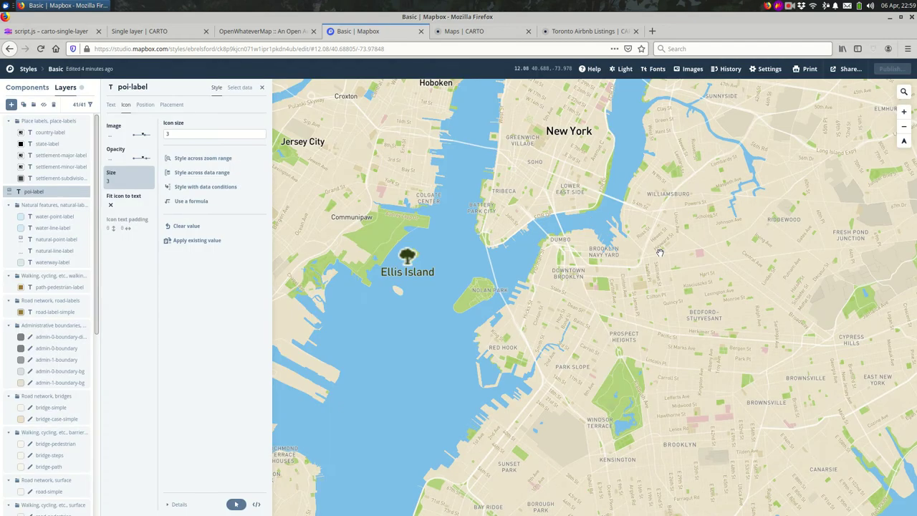
click(16, 69)
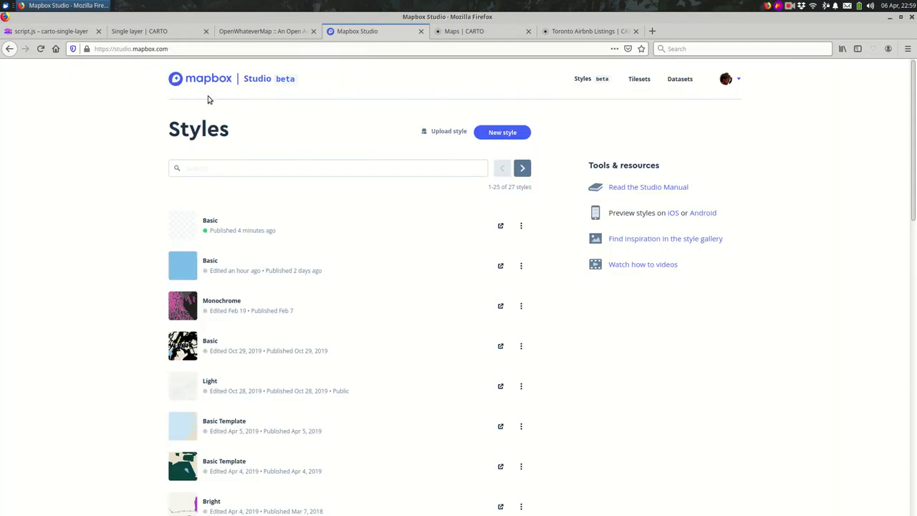
Open Studio from the account menu and bring up the newest Basic style's Share & develop options.
click(189, 85)
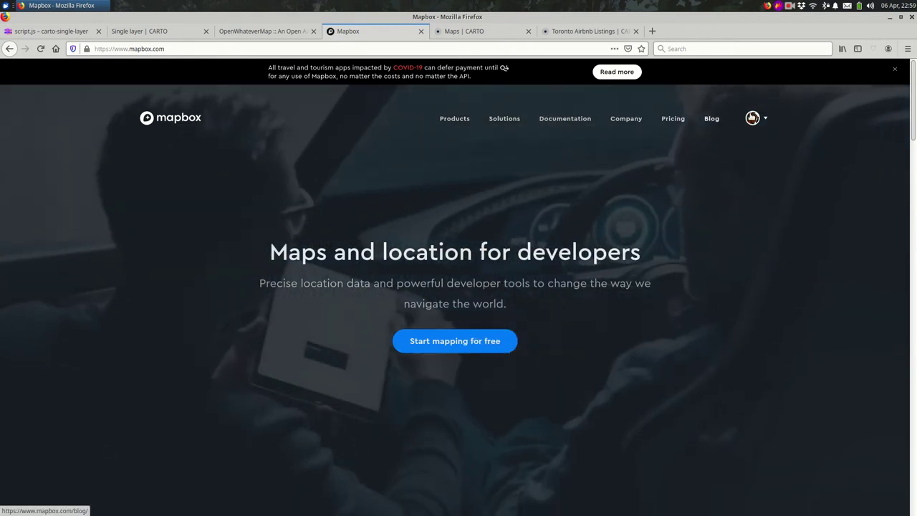
mouse_move(752, 118)
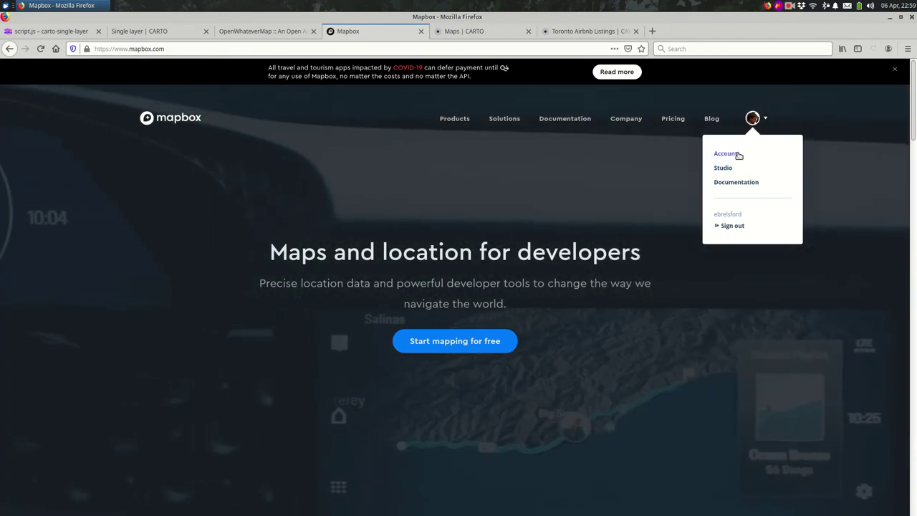
click(720, 169)
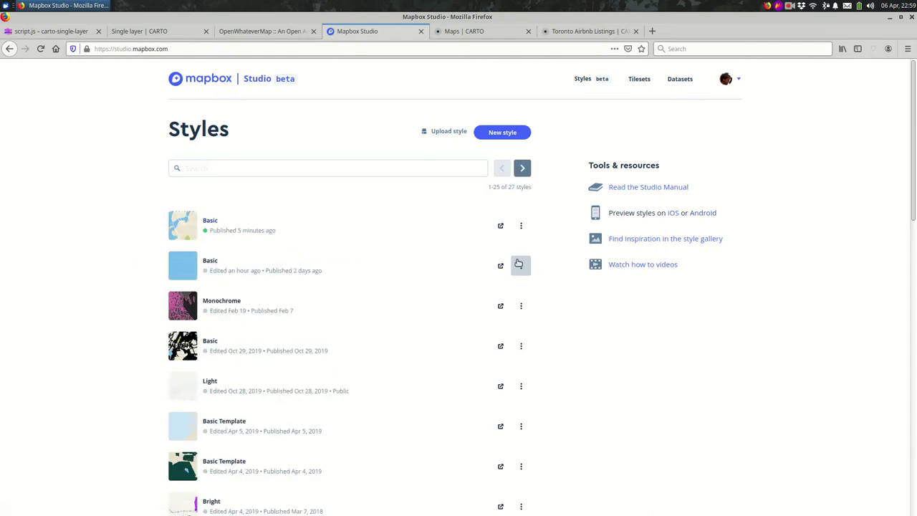
click(522, 226)
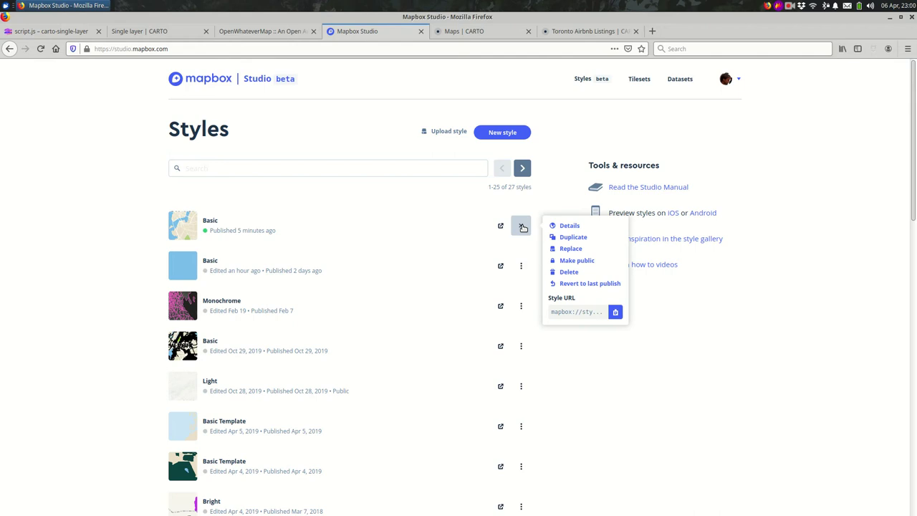
click(570, 226)
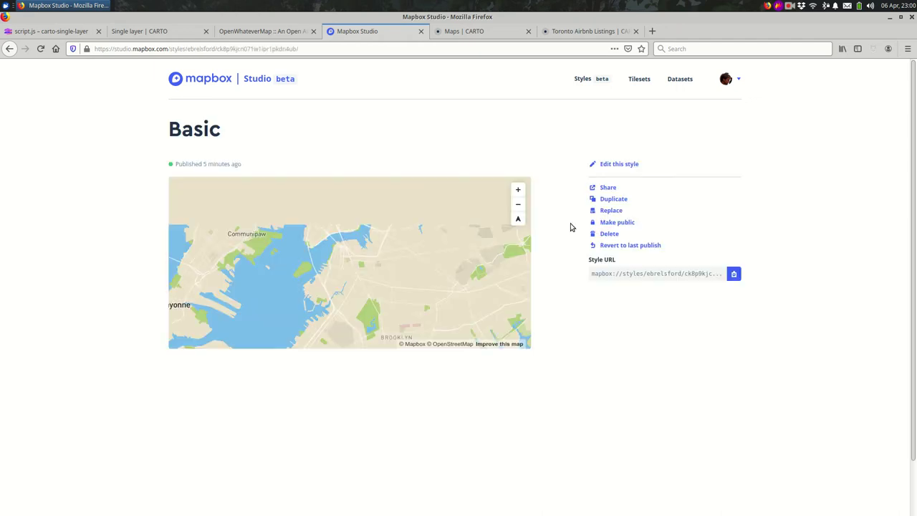
click(607, 188)
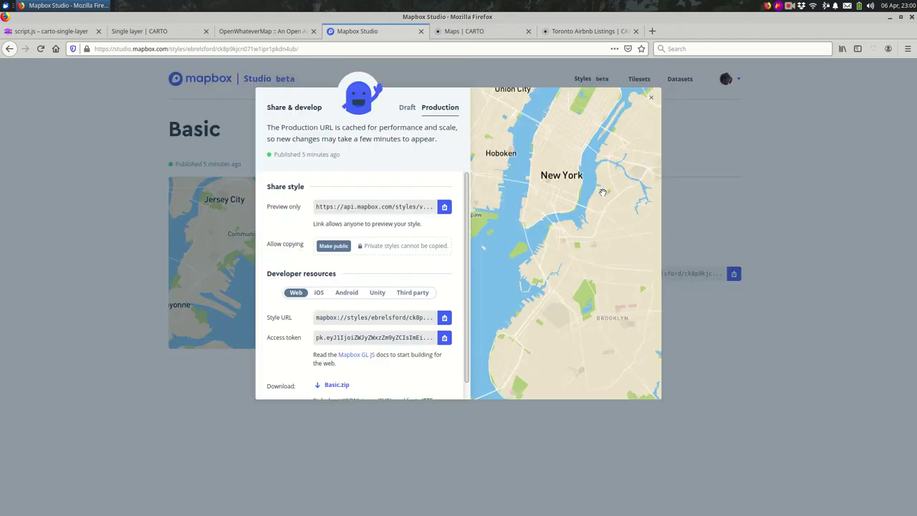
Copy the Basic style's CARTO integration URL from Third party and return to the Toronto map.
click(414, 294)
click(331, 311)
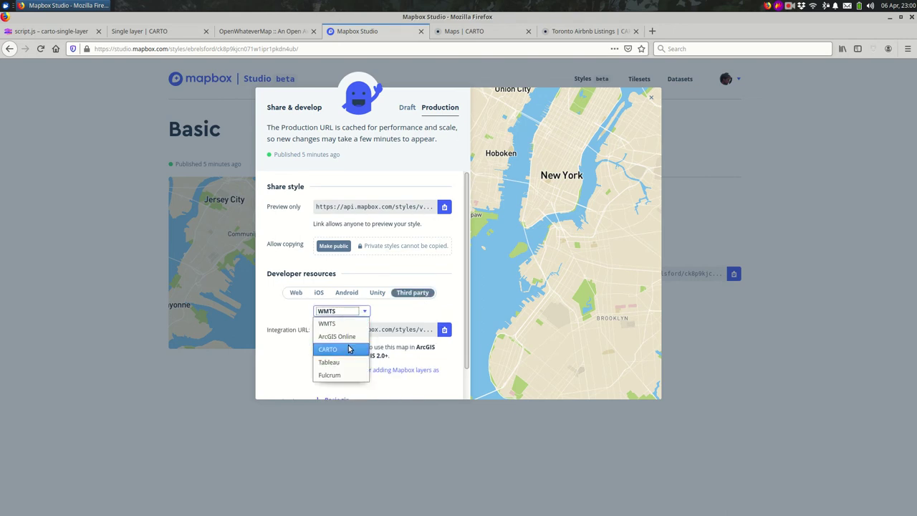
click(355, 351)
click(445, 332)
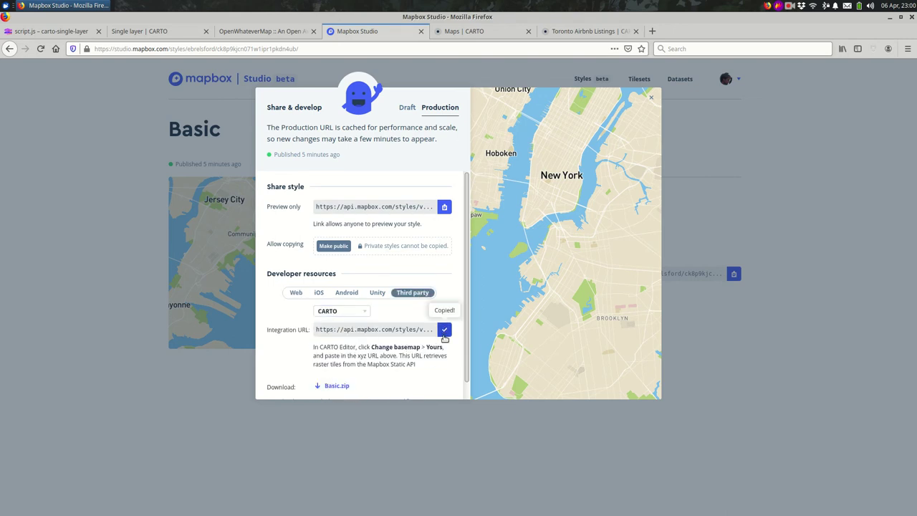
key(ctrl+Tab)
key(ctrl+Tab)
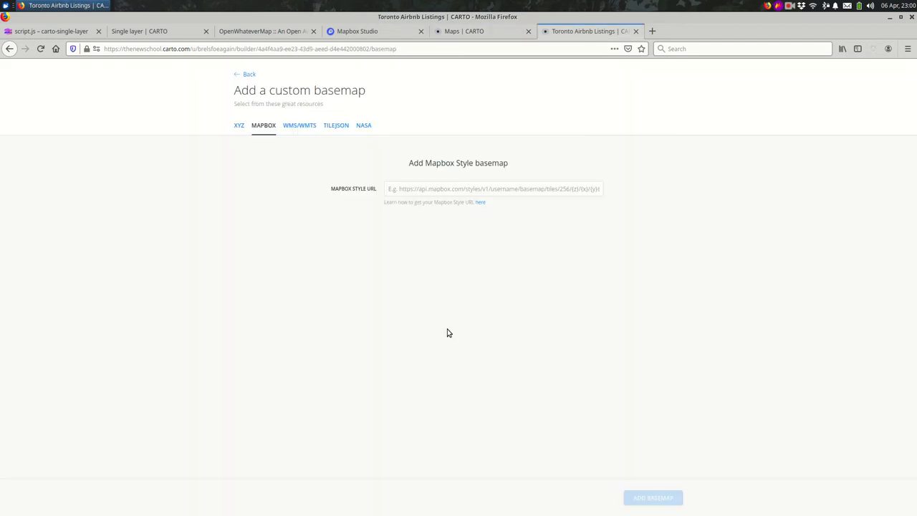
Paste the copied style URL into the Mapbox Style URL field and add it as the basemap.
click(440, 189)
key(ctrl+v)
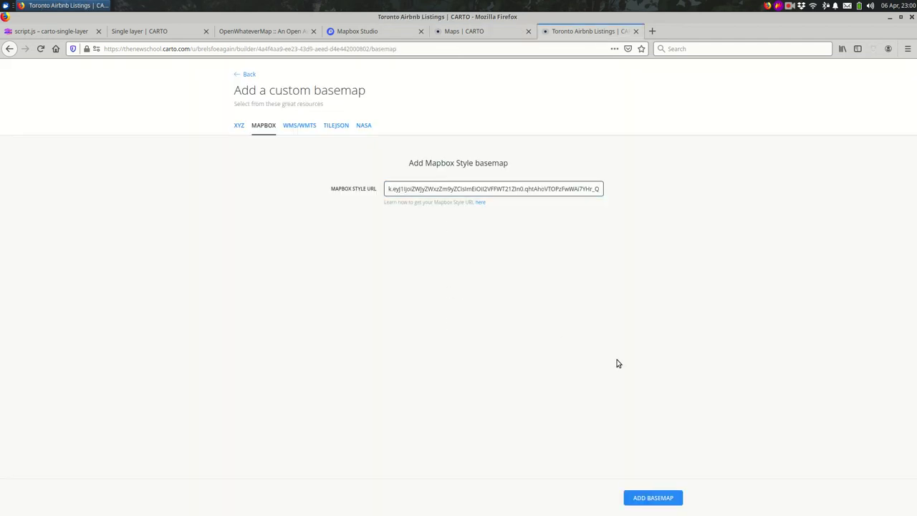
click(653, 498)
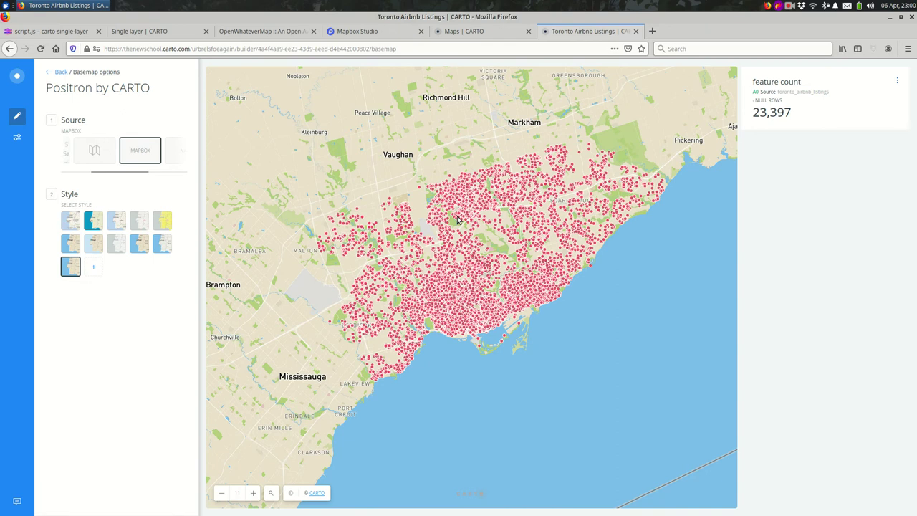
Zoom and pan the map from Toronto down to central Cuba to inspect the Mapbox basemap.
scroll(457, 222, up, 2)
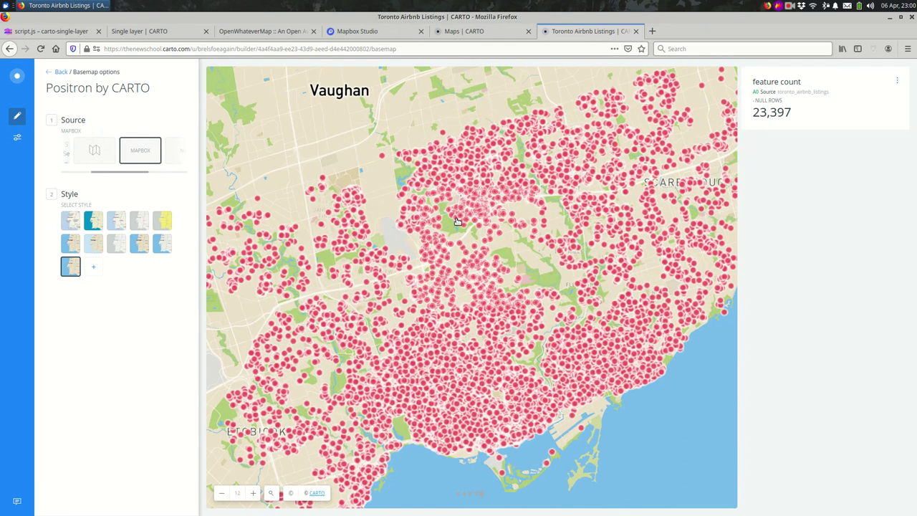
scroll(456, 222, up, 2)
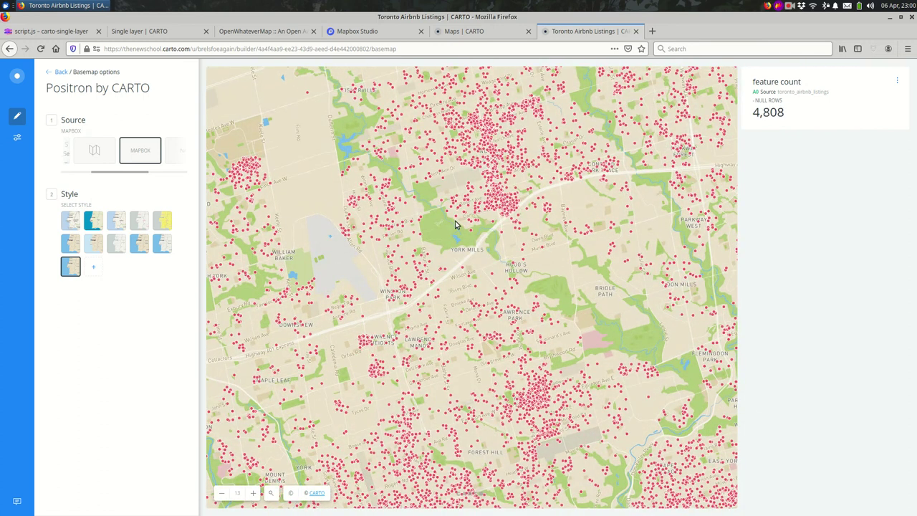
scroll(467, 197, down, 4)
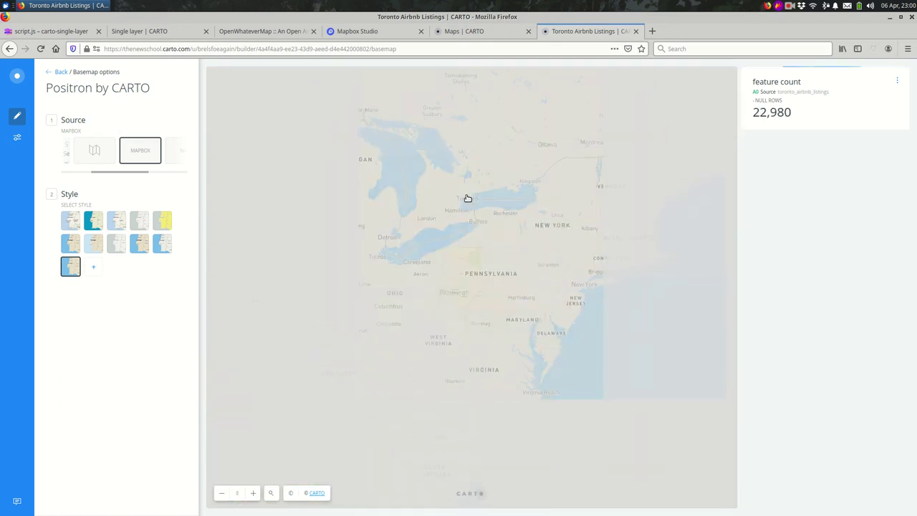
scroll(626, 279, down, 2)
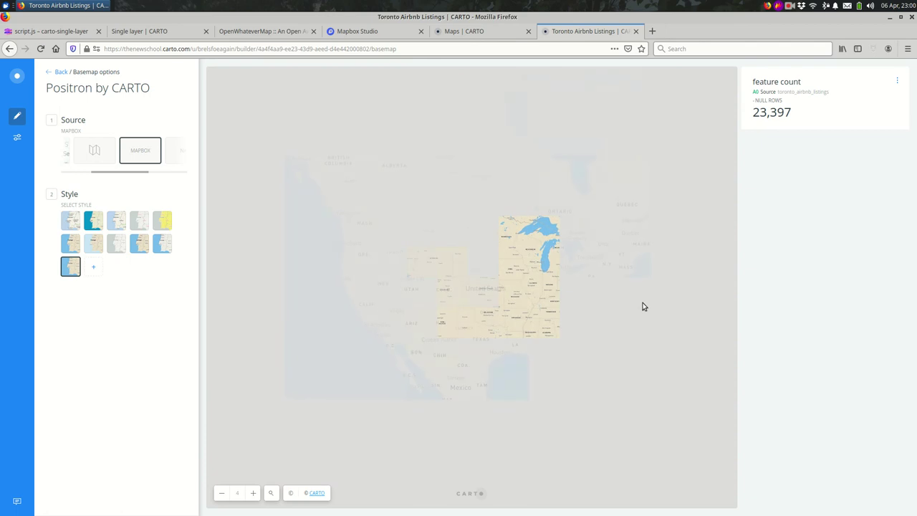
drag(640, 308, 477, 238)
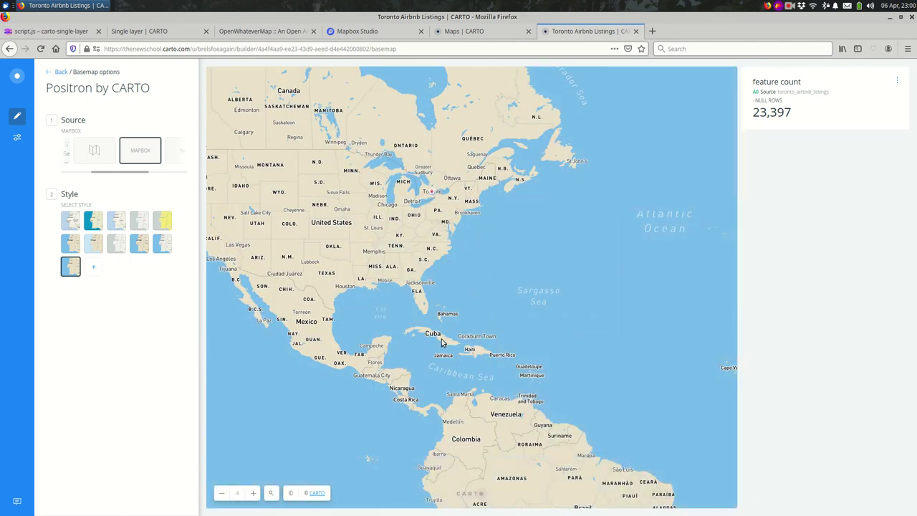
scroll(434, 334, up, 3)
scroll(631, 365, up, 2)
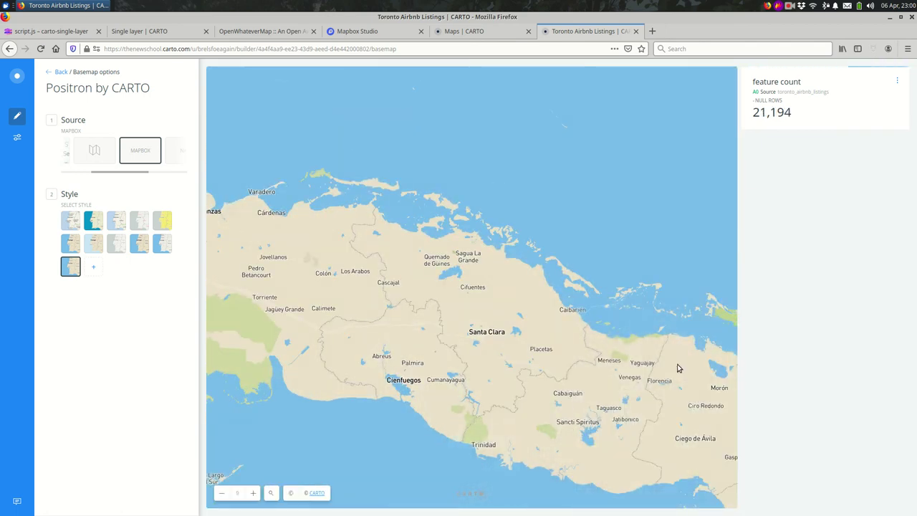
drag(678, 368, 508, 338)
scroll(554, 342, up, 2)
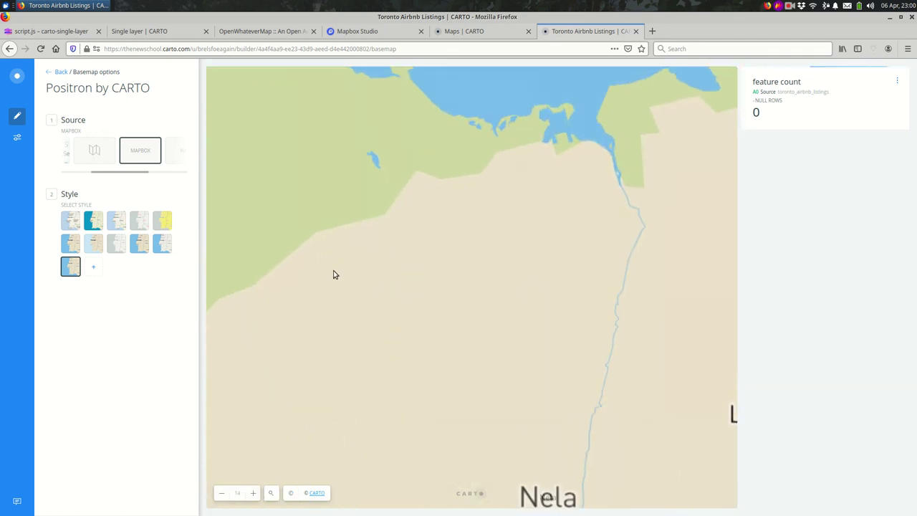
scroll(335, 273, down, 2)
scroll(337, 272, down, 5)
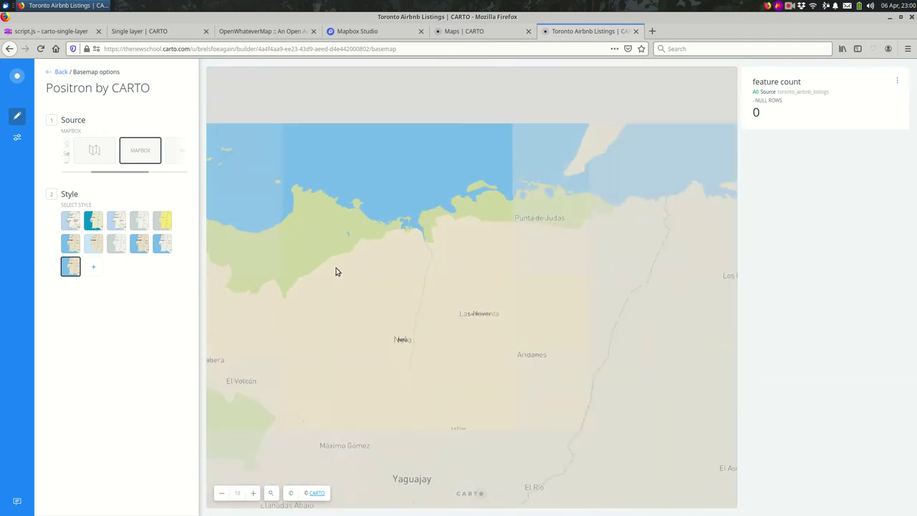